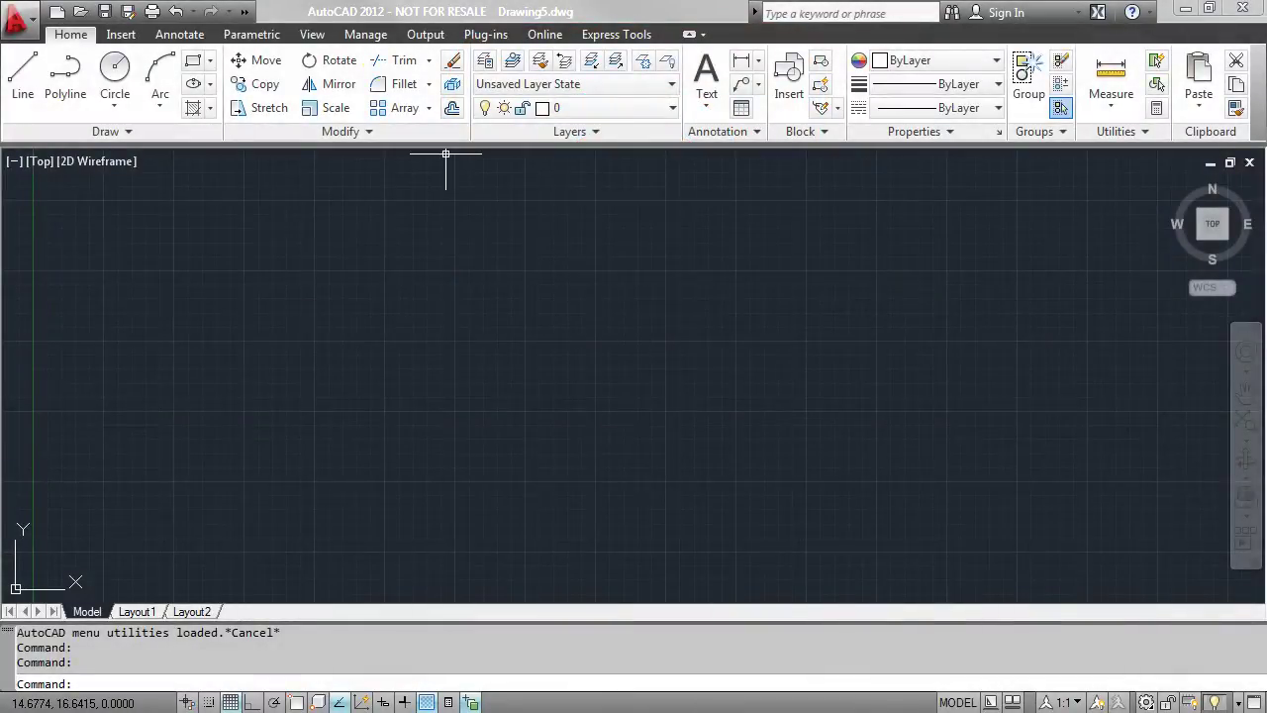
- Open Content Explorer from Plug-ins, browse Sample > DesignCenter > Kitchens.dwg, then return to its home level
click(479, 35)
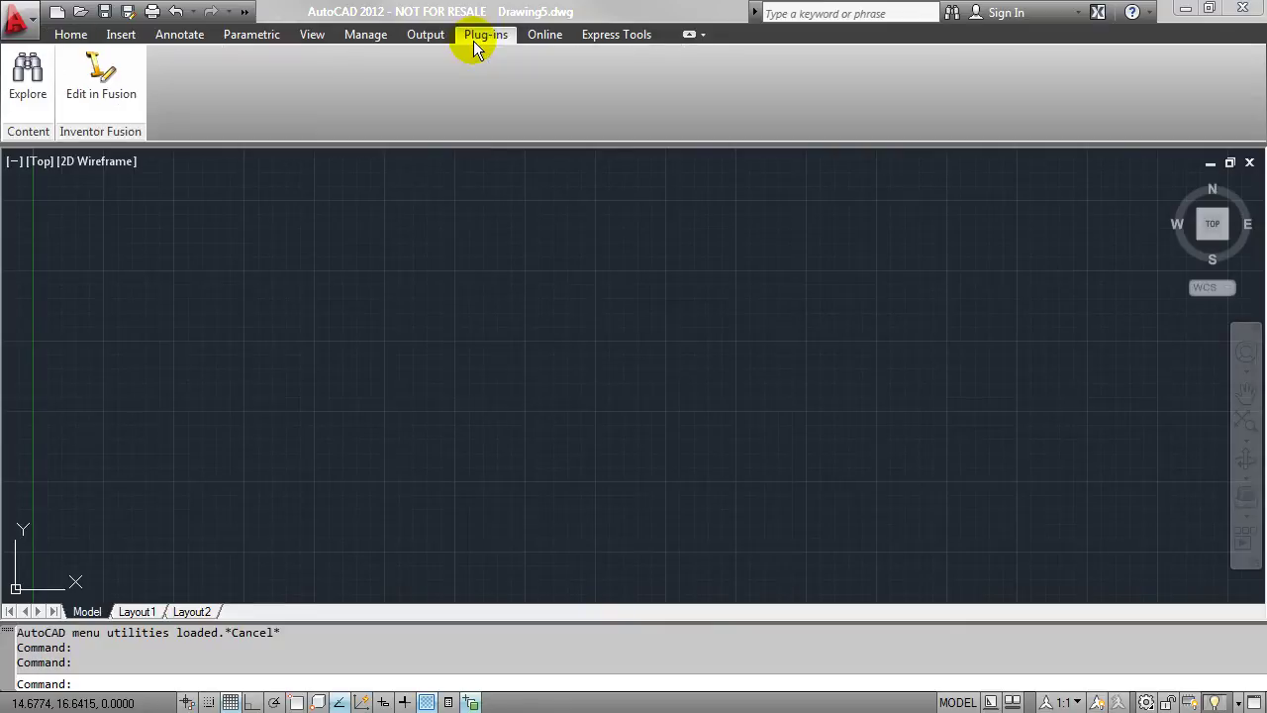
click(30, 89)
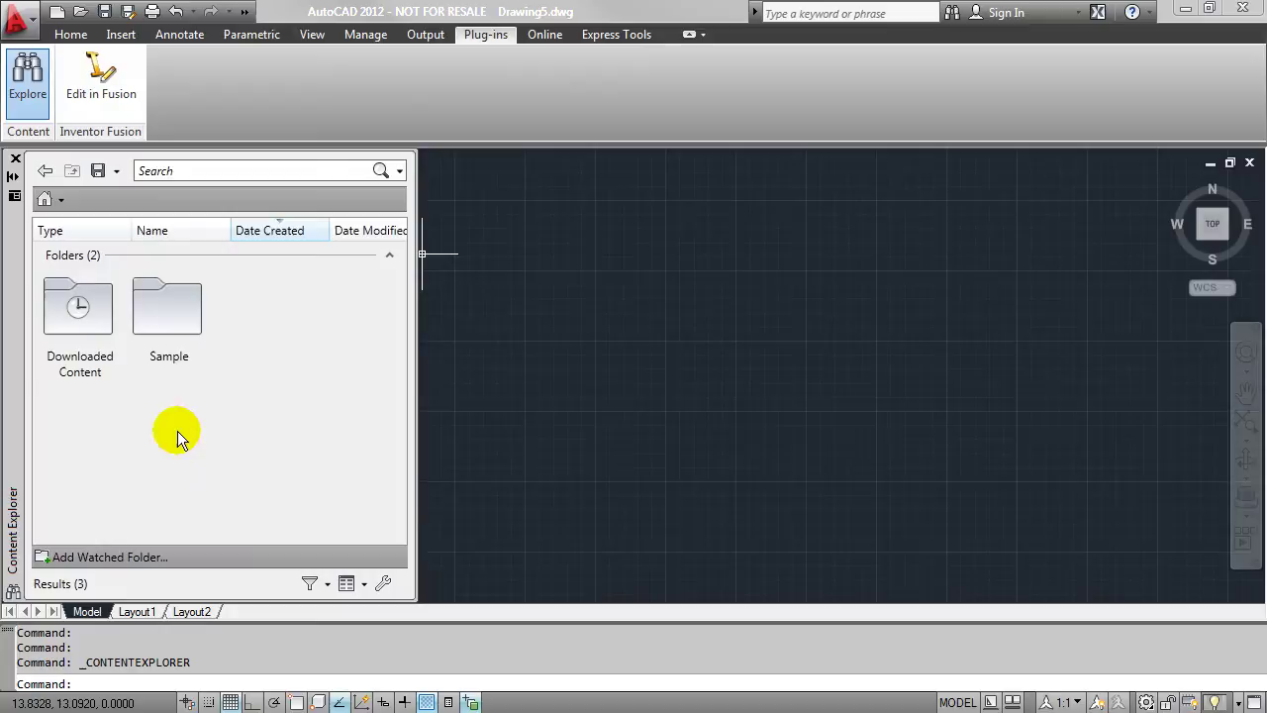
double_click(167, 304)
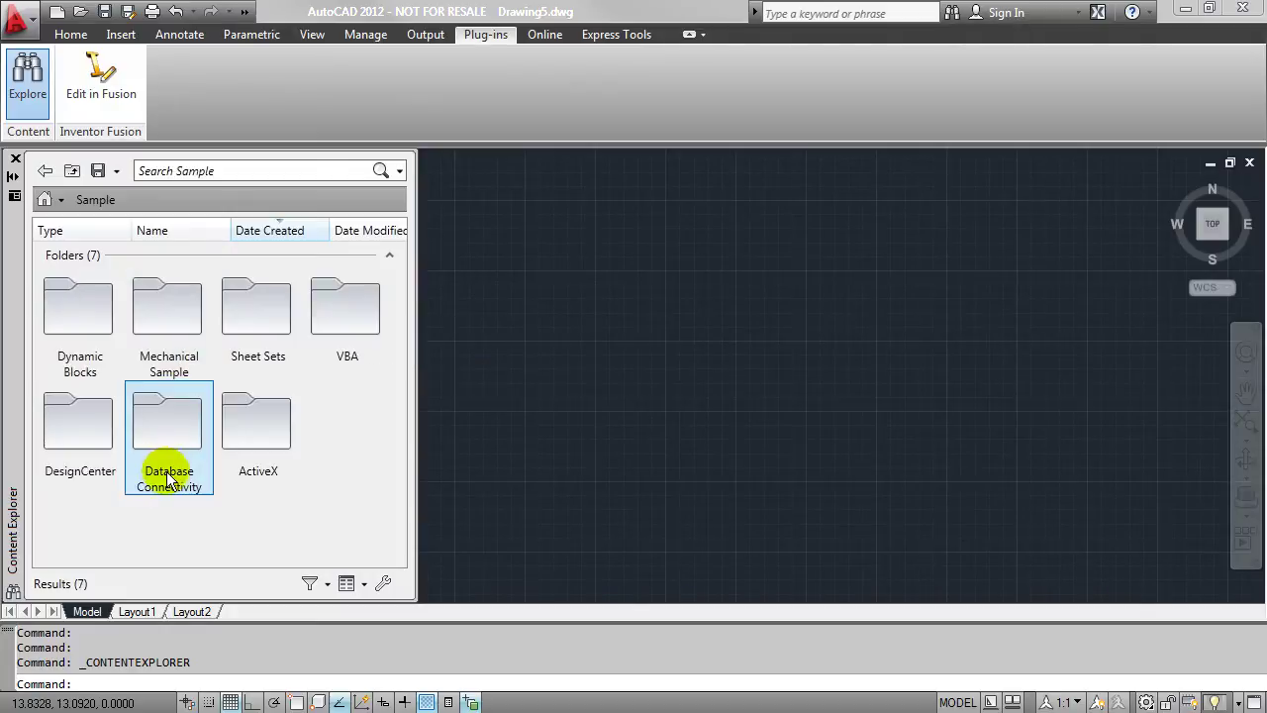
double_click(107, 457)
double_click(154, 415)
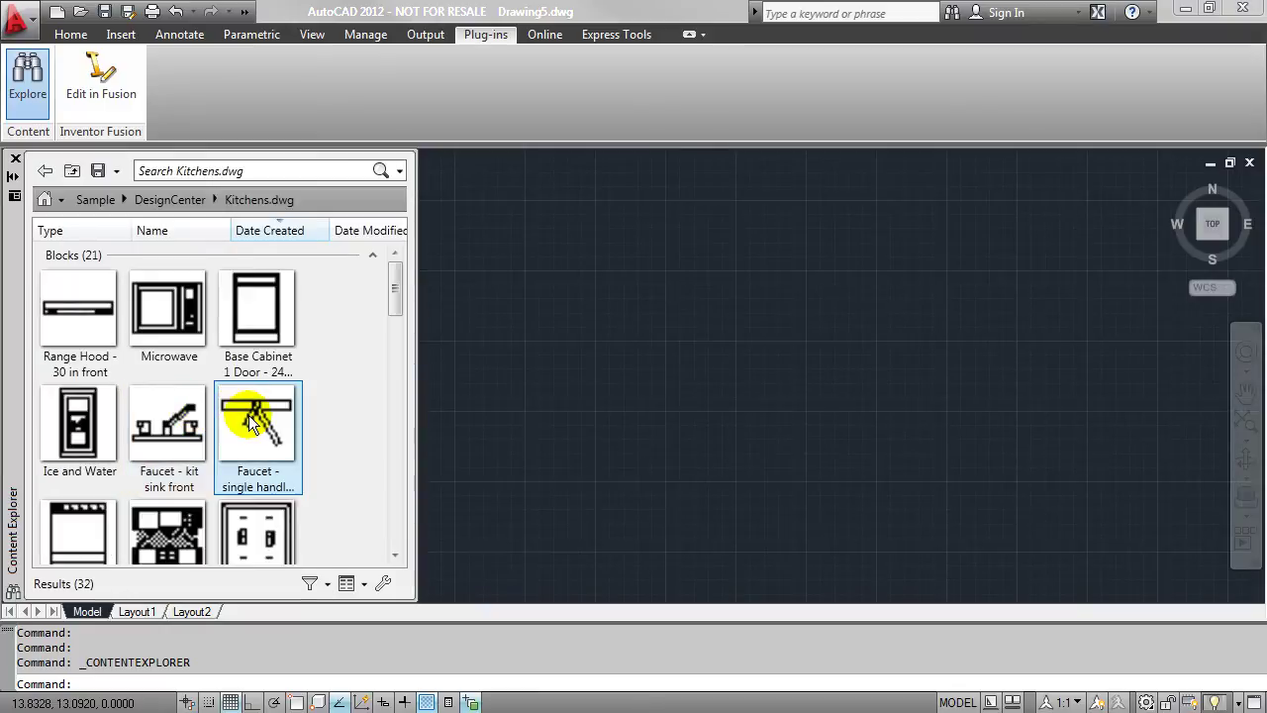
mouse_move(221, 444)
mouse_move(401, 294)
mouse_down()
mouse_move(397, 537)
mouse_move(396, 274)
mouse_up()
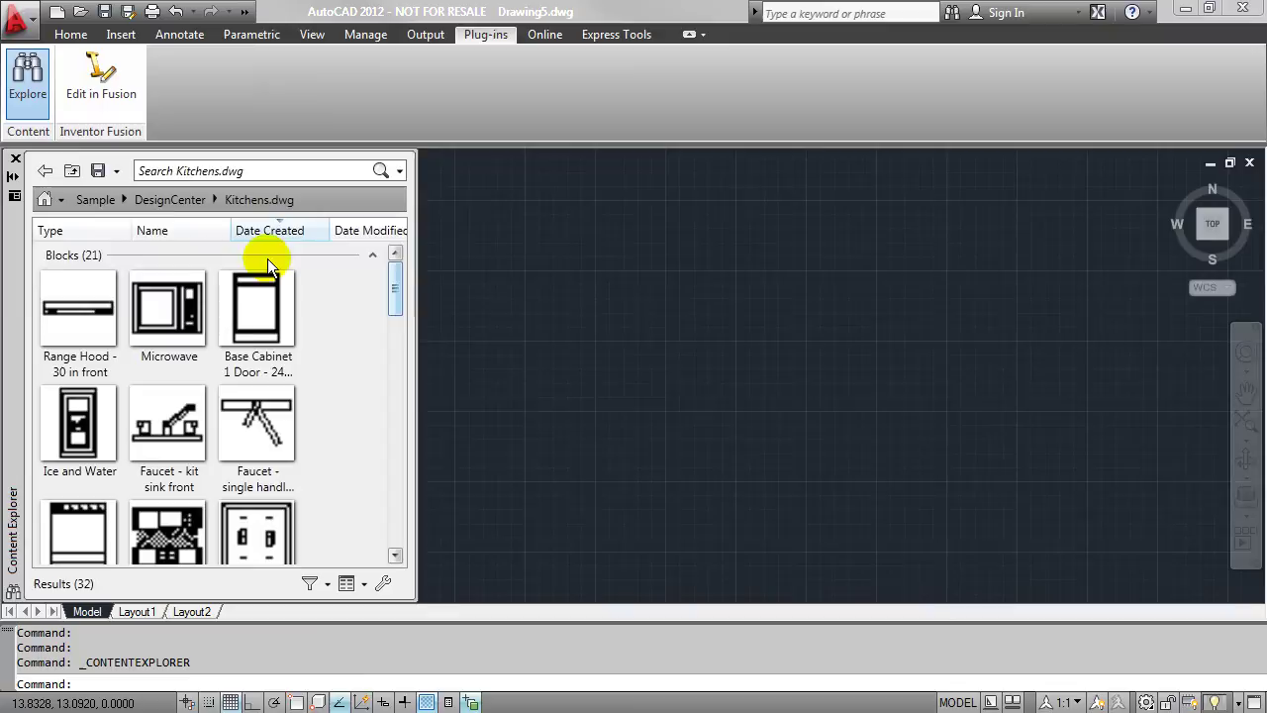
click(43, 200)
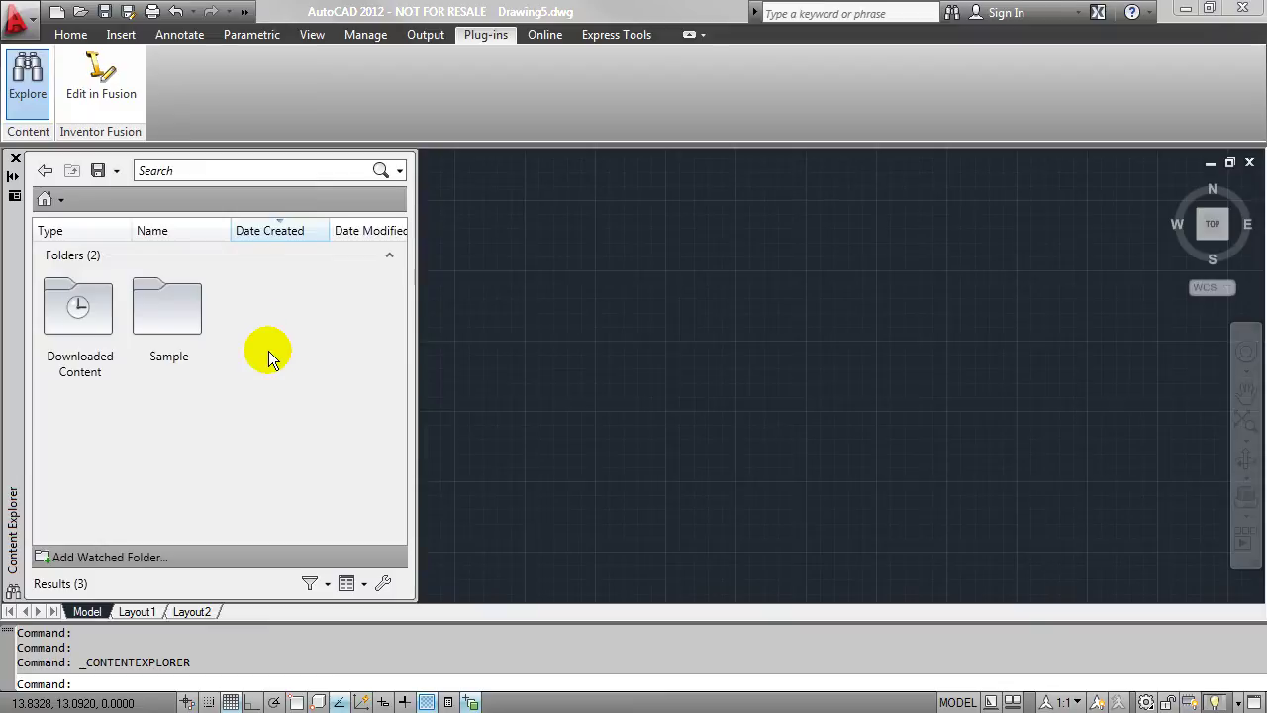
- Search the Content Explorer for 'north' and scroll through the 47 matching results
click(211, 172)
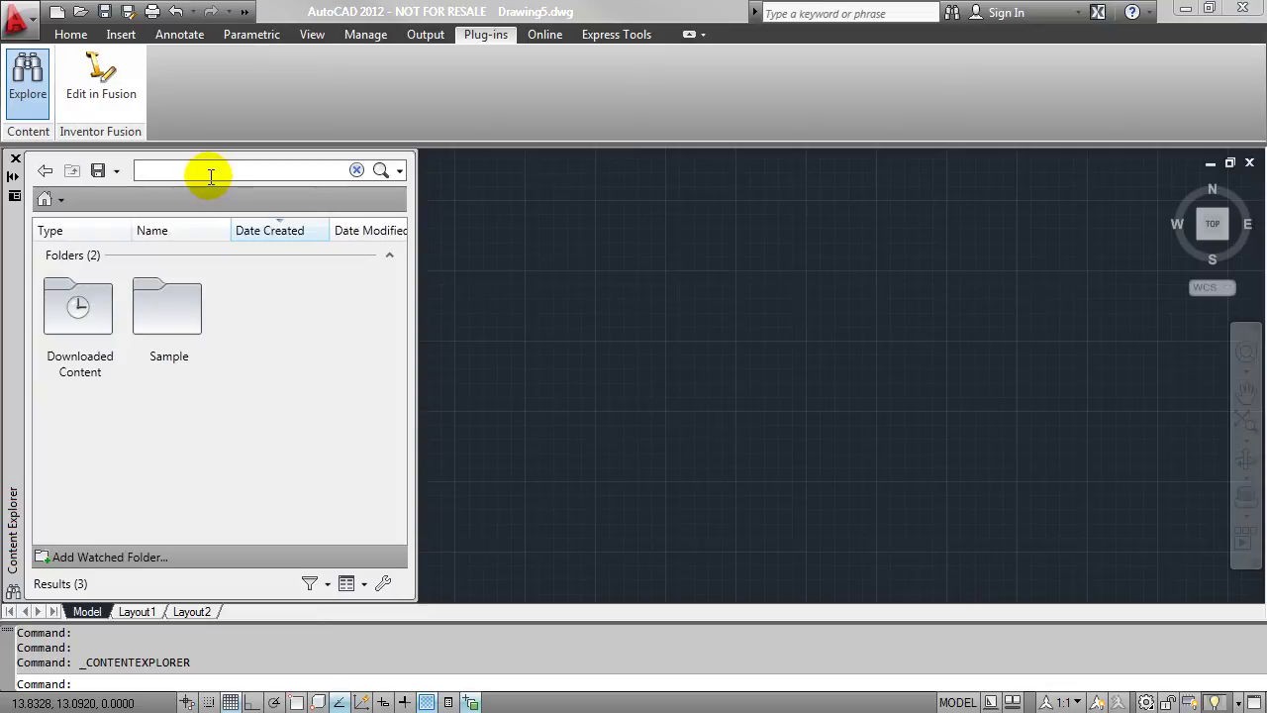
text(north)
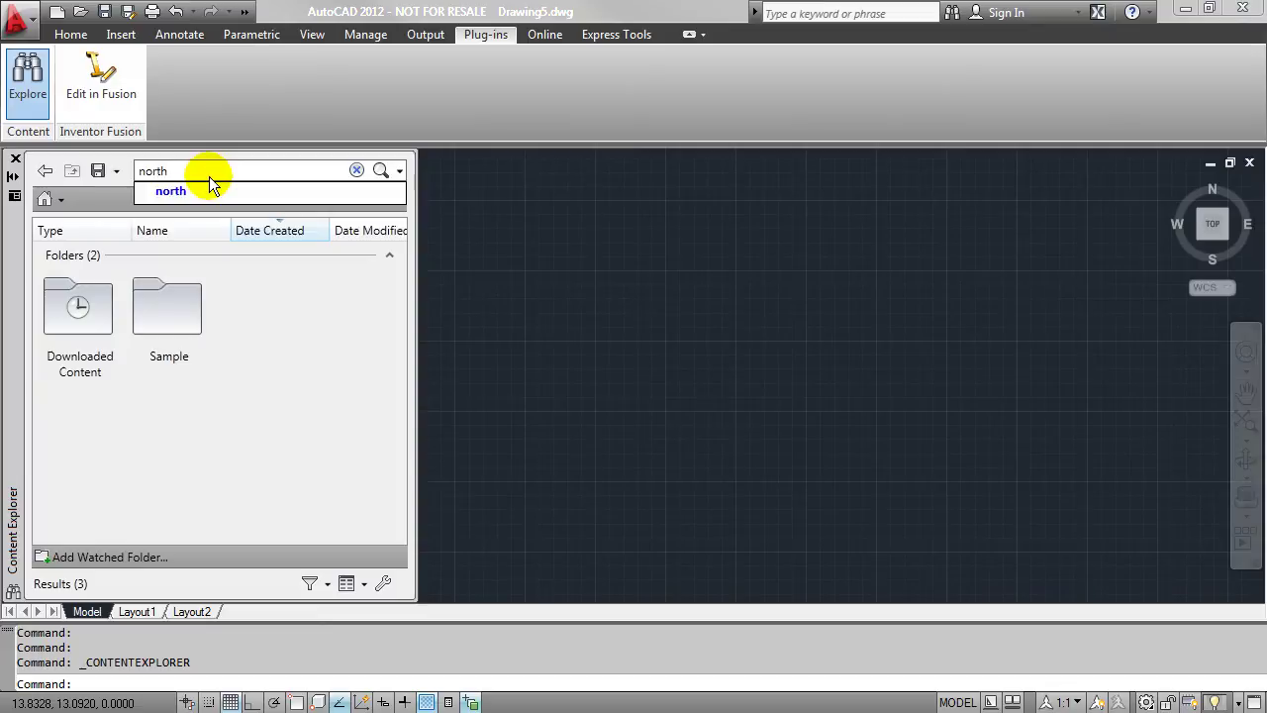
key(Return)
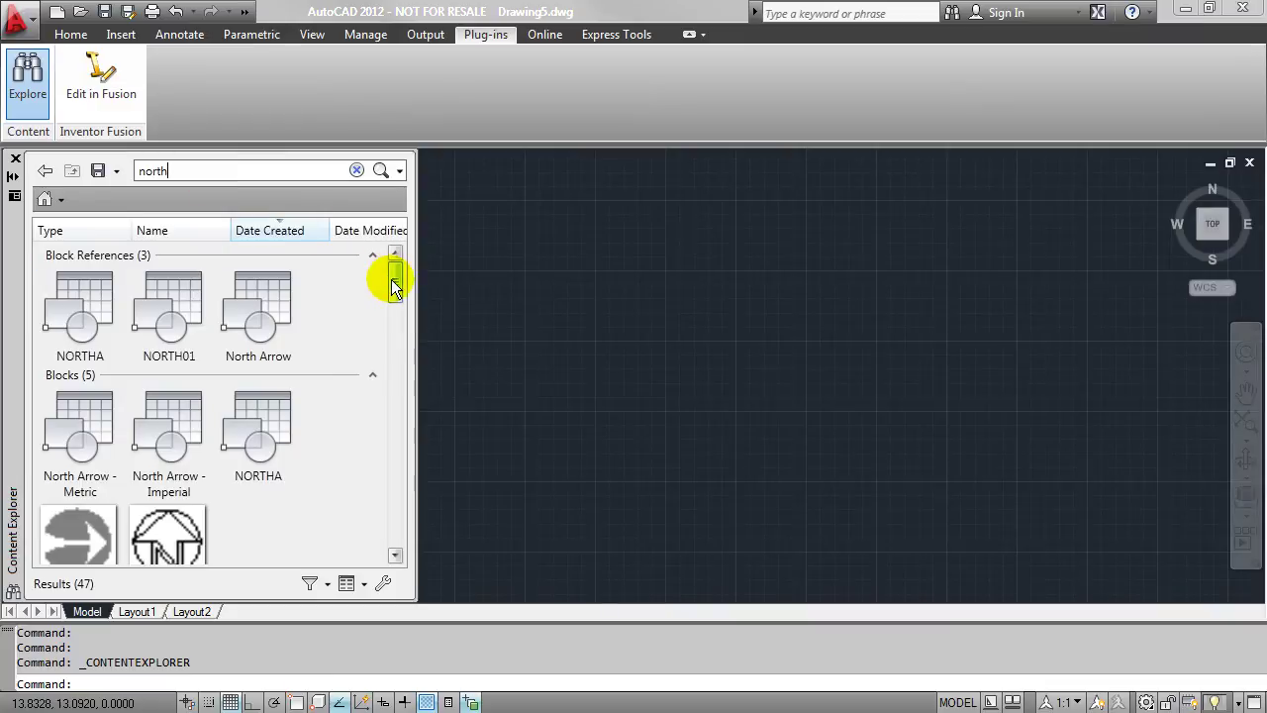
mouse_move(399, 282)
mouse_down()
mouse_move(399, 295)
mouse_move(399, 275)
mouse_up()
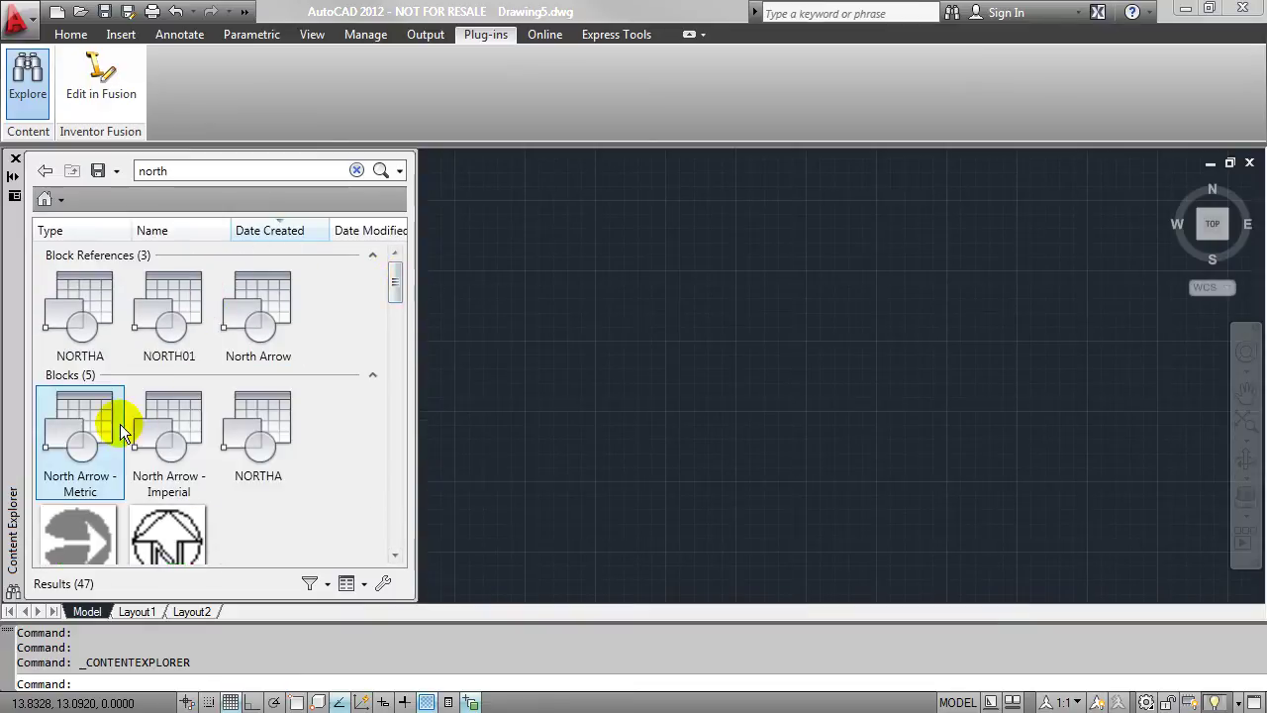
drag(396, 276, 404, 330)
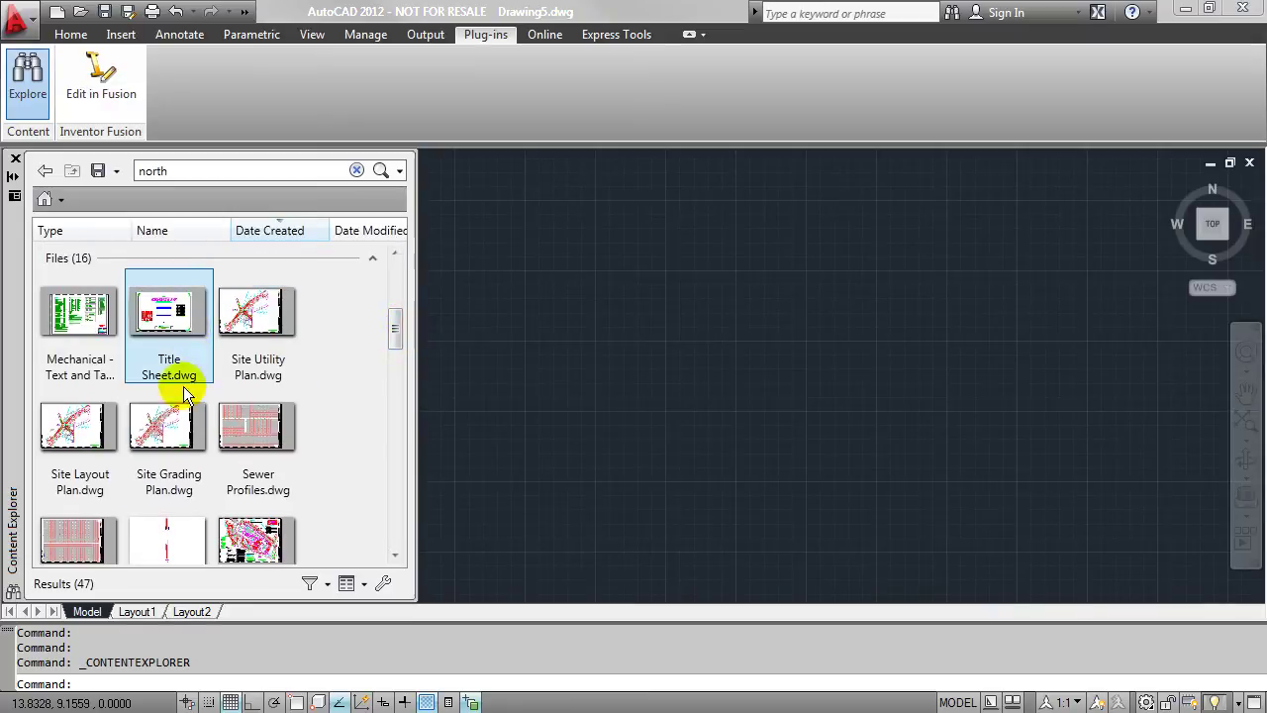
drag(395, 322, 396, 415)
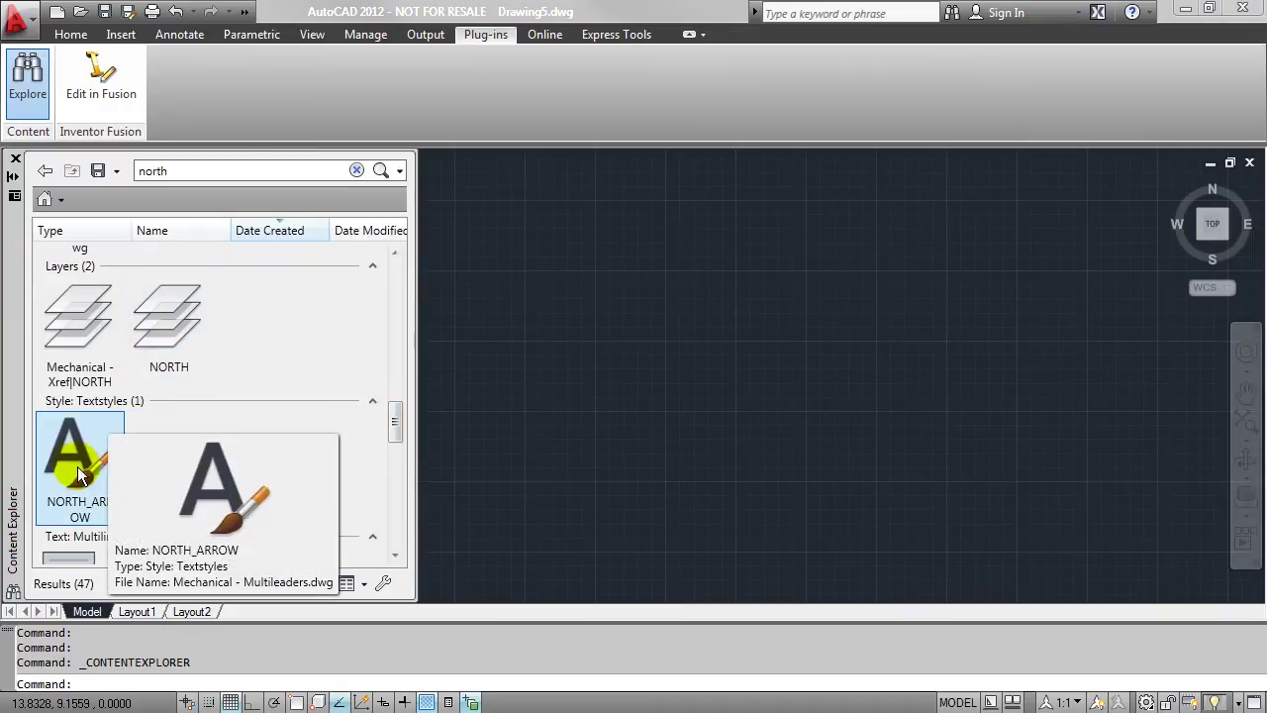
drag(395, 420, 398, 301)
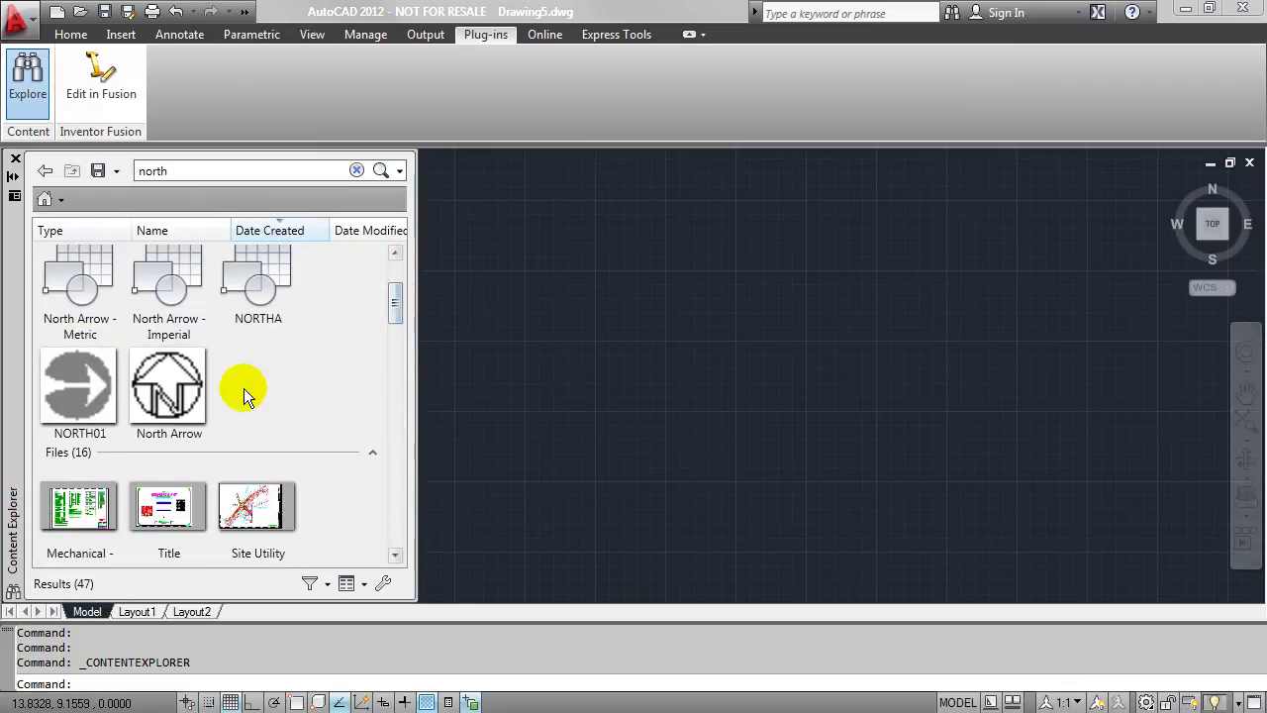
- Insert the North Arrow block into the drawing, zoom to extents, and clear the 'north' search
right_click(164, 374)
click(203, 484)
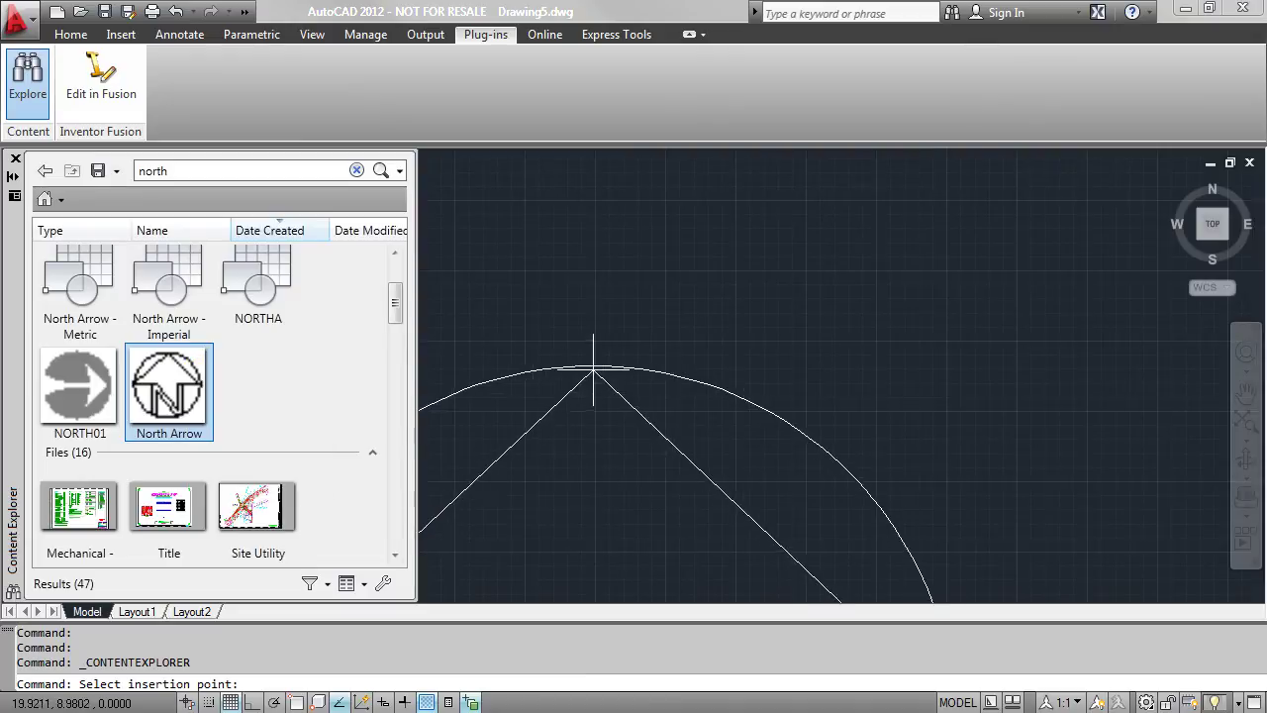
click(786, 192)
middle_click(758, 272)
middle_click(758, 271)
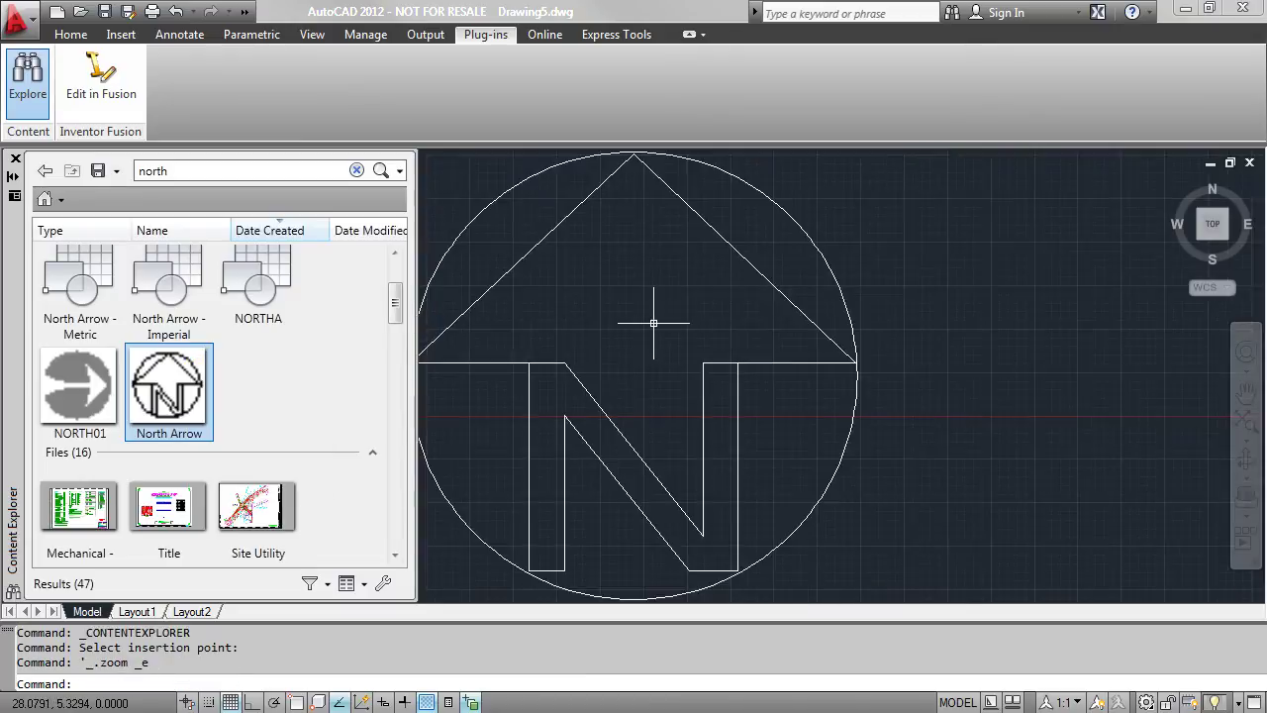
scroll(653, 322, down, 1)
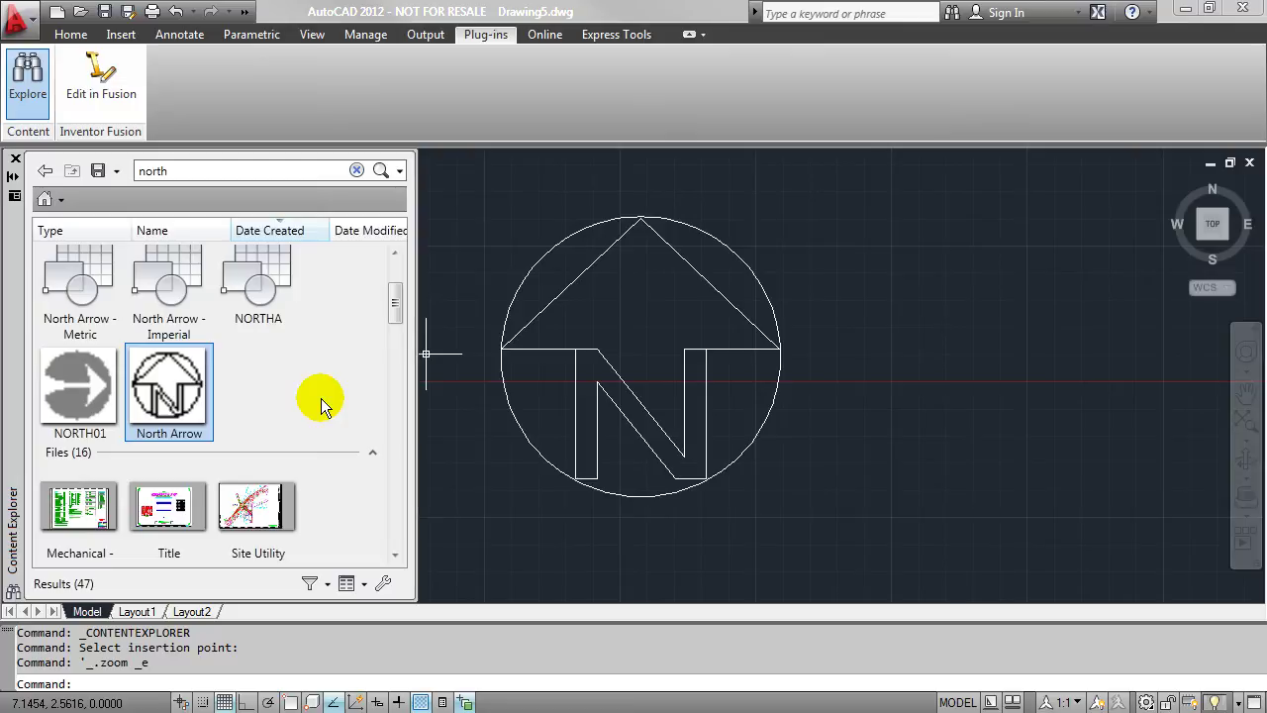
click(355, 170)
click(273, 168)
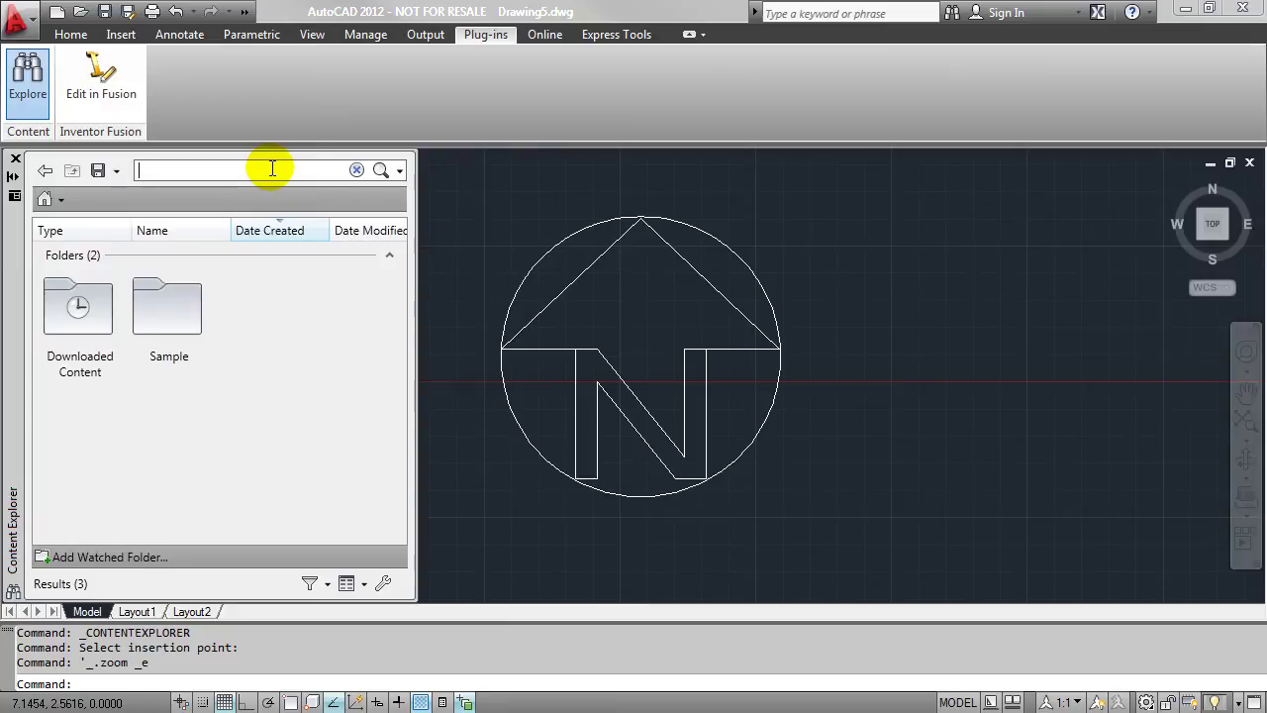
- Search for 'benchmark' and bring up the context menu of the second BENCHMARK multiline text result
text(ben)
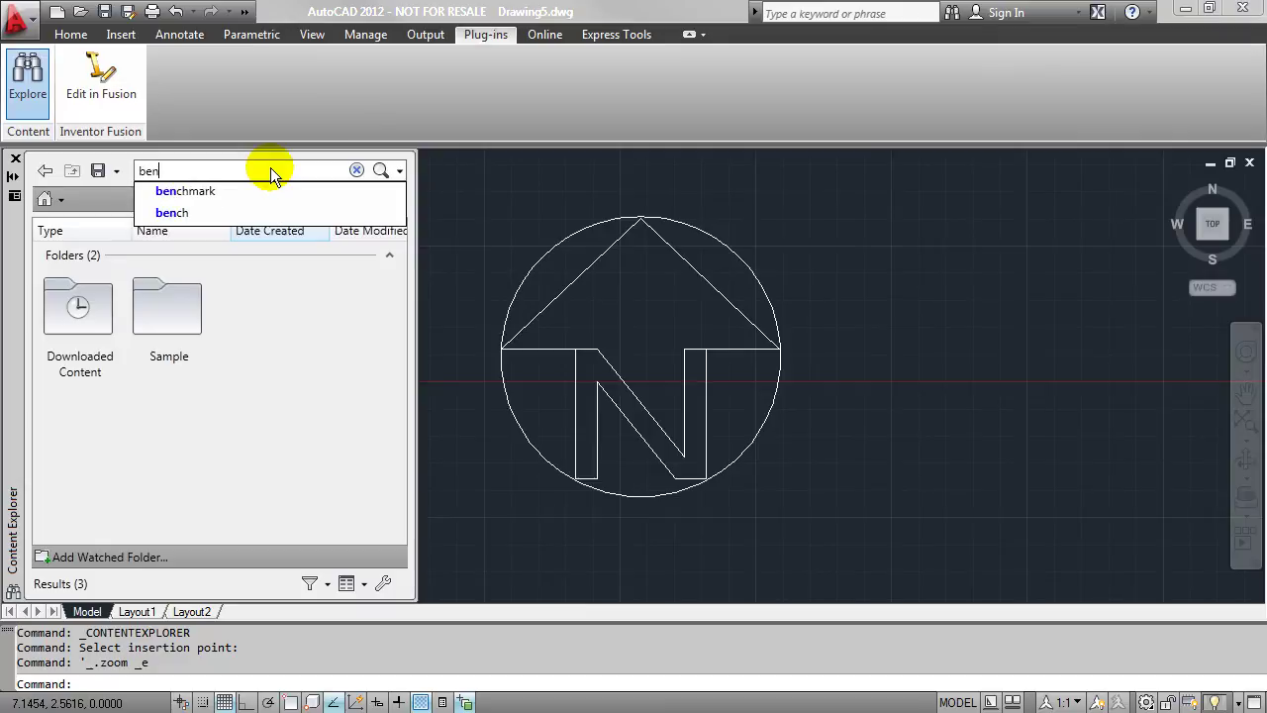
key(Down)
key(Return)
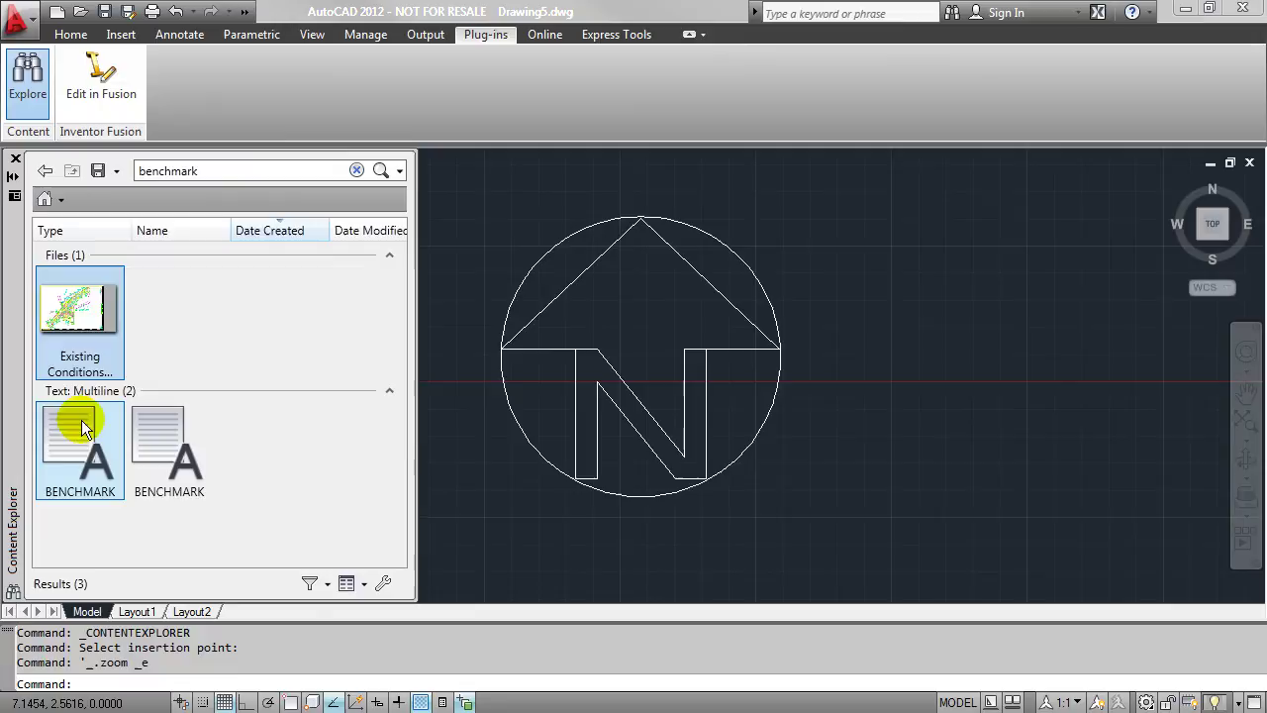
mouse_move(75, 446)
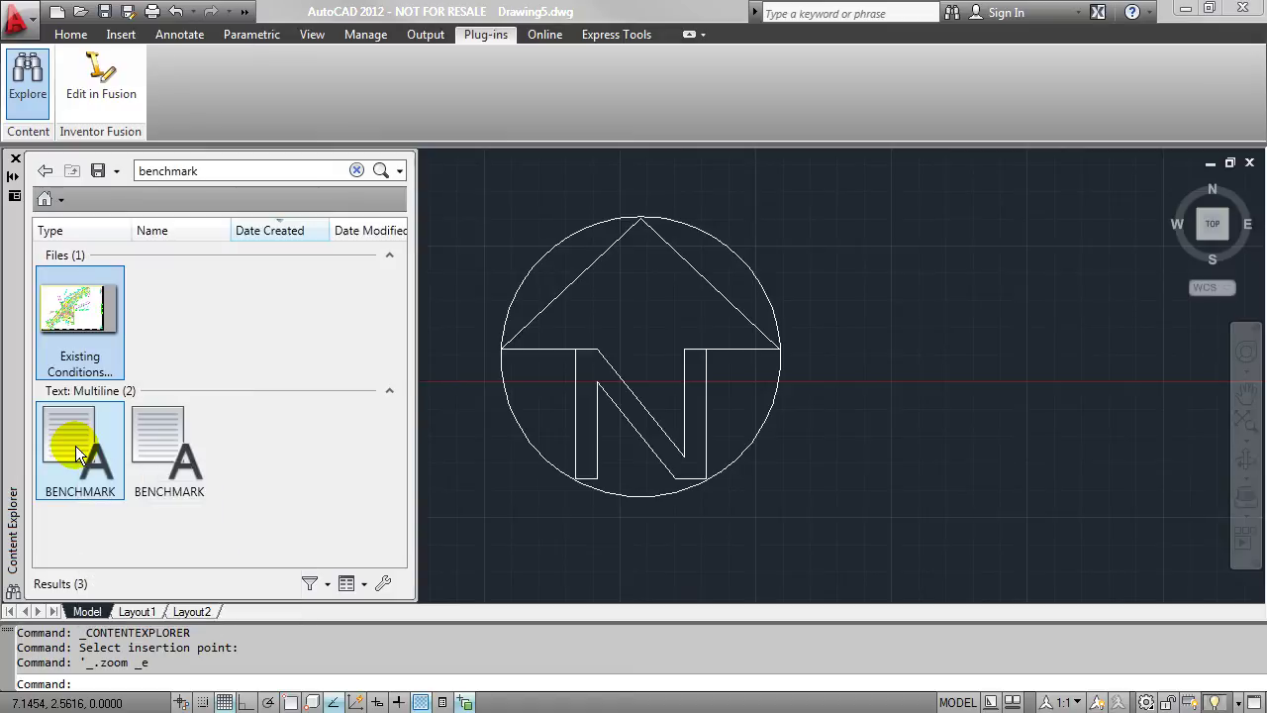
click(107, 451)
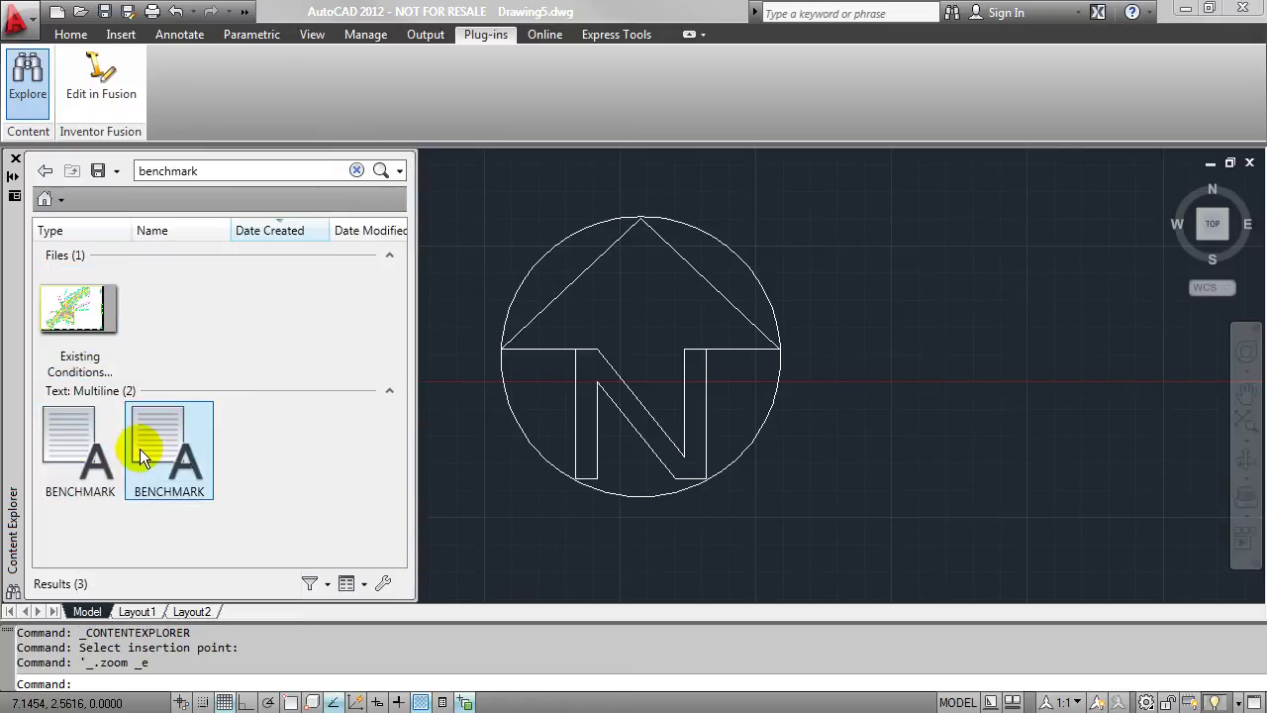
click(158, 434)
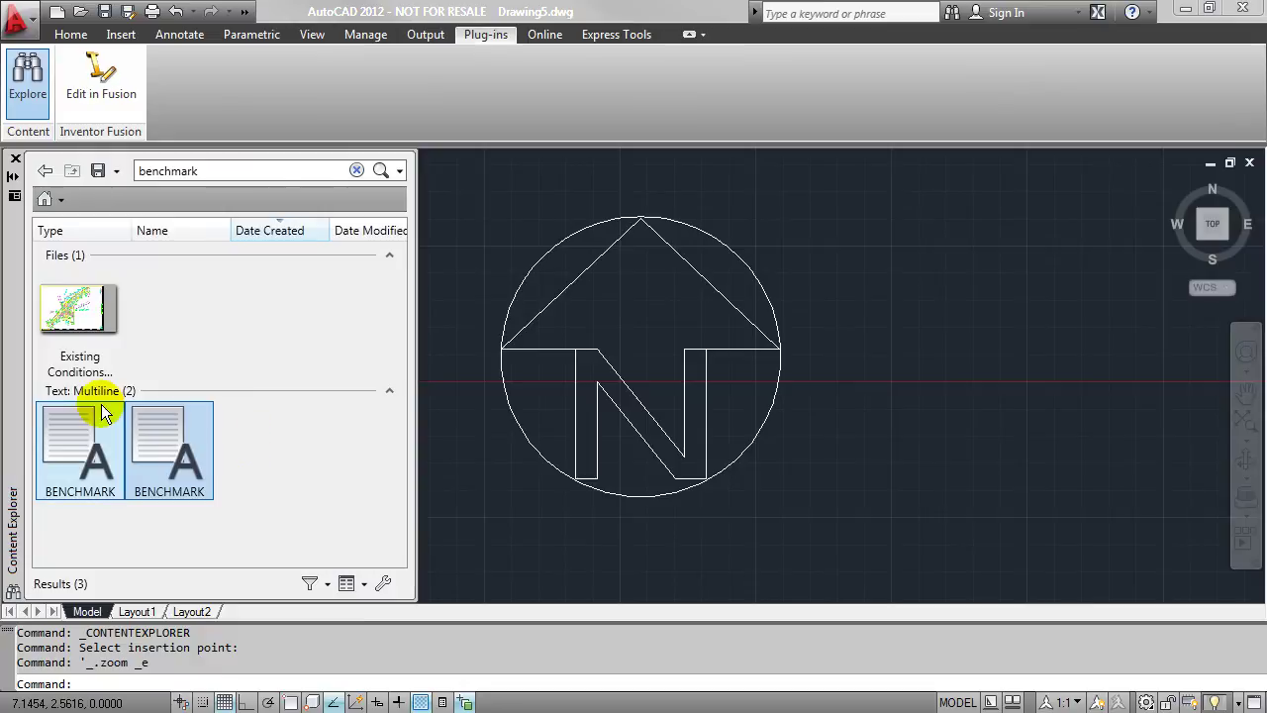
right_click(152, 438)
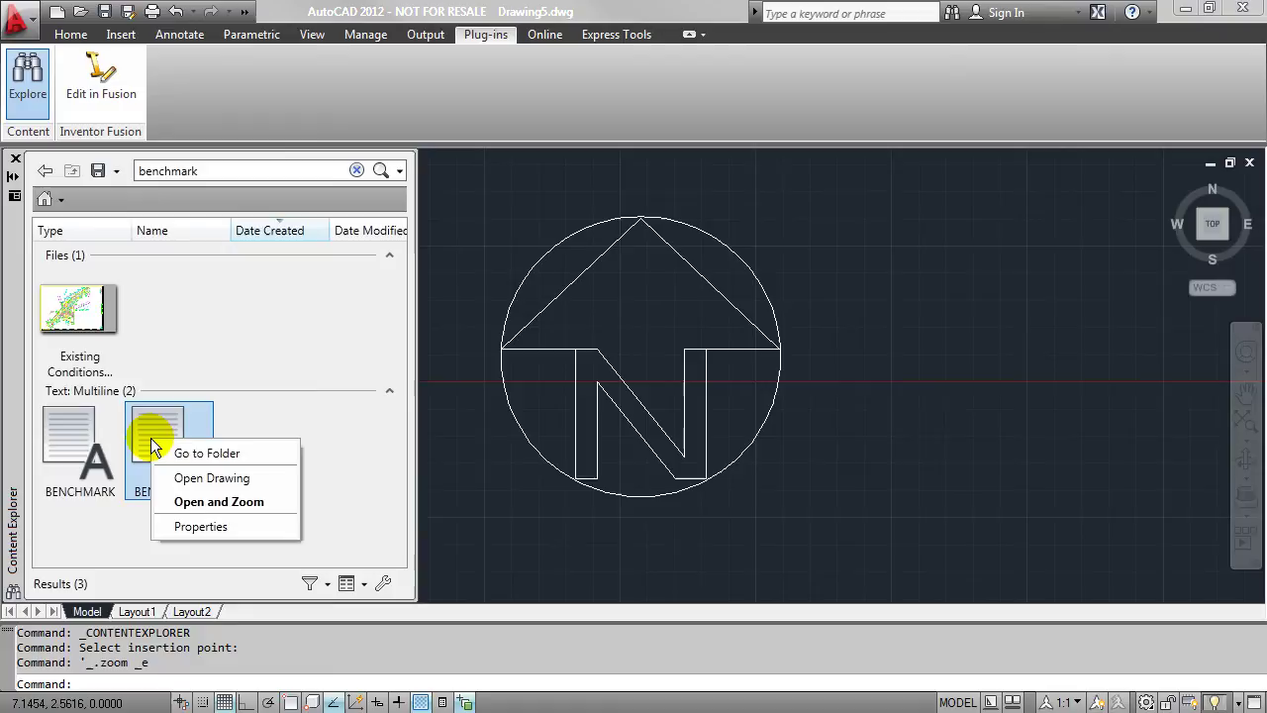
- Open Existing Conditions Plan.dwg zoomed to its BENCHMARK text, zooming out and back in
click(276, 501)
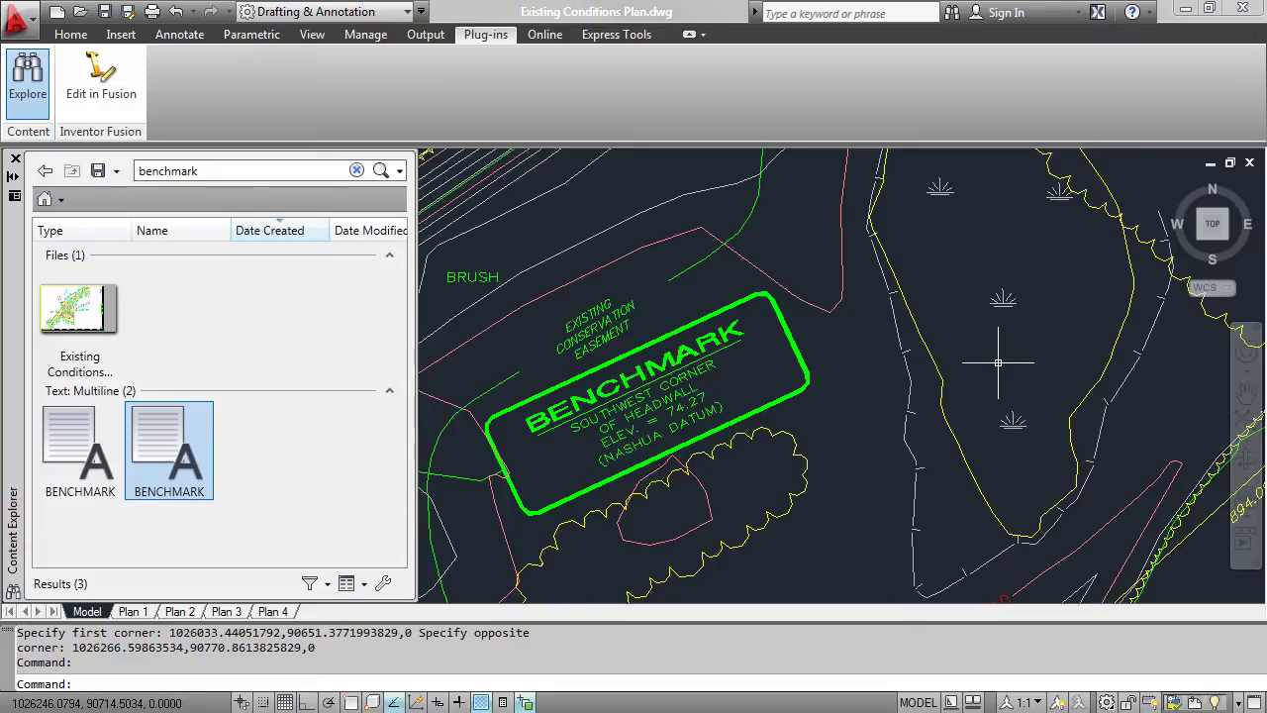
scroll(768, 354, down, 8)
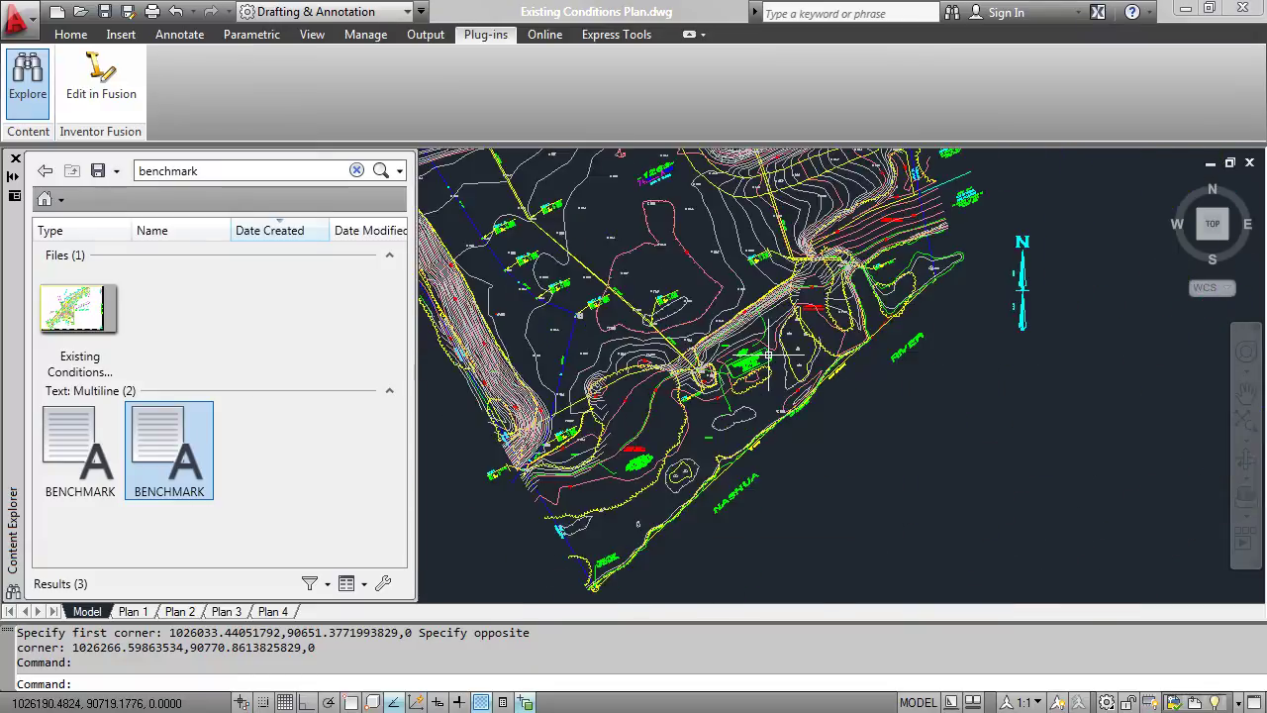
scroll(768, 354, up, 8)
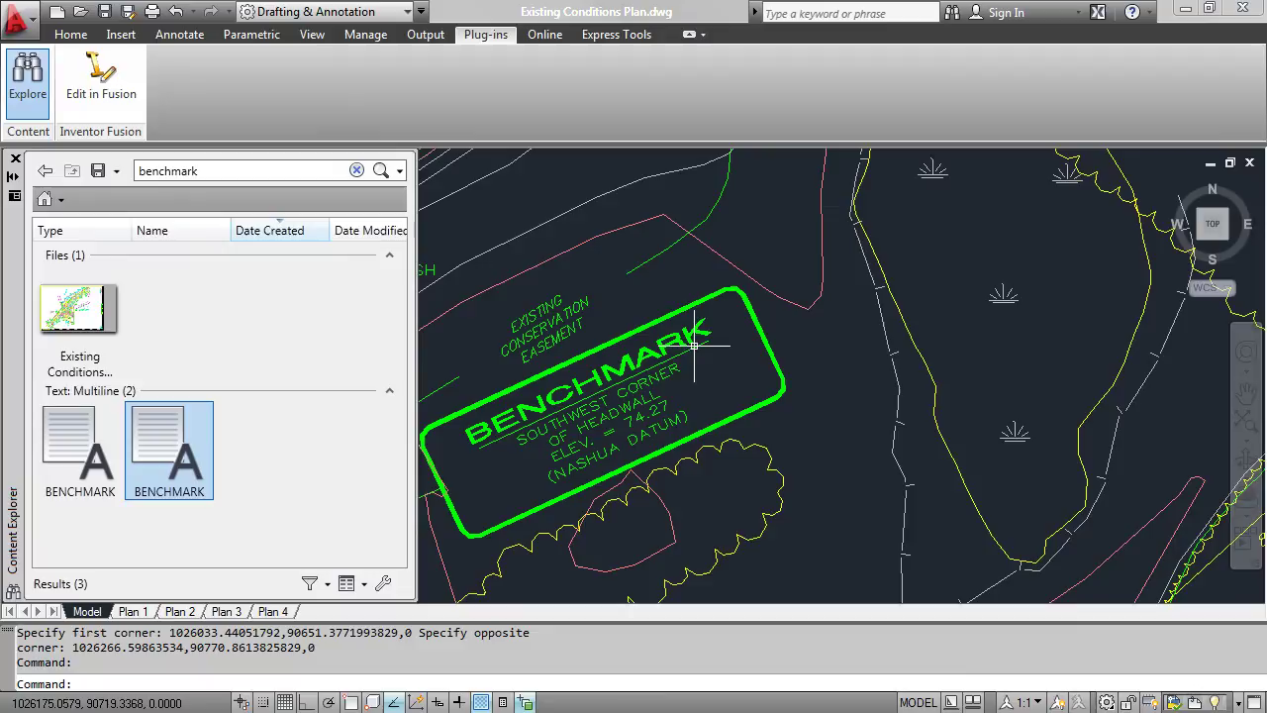